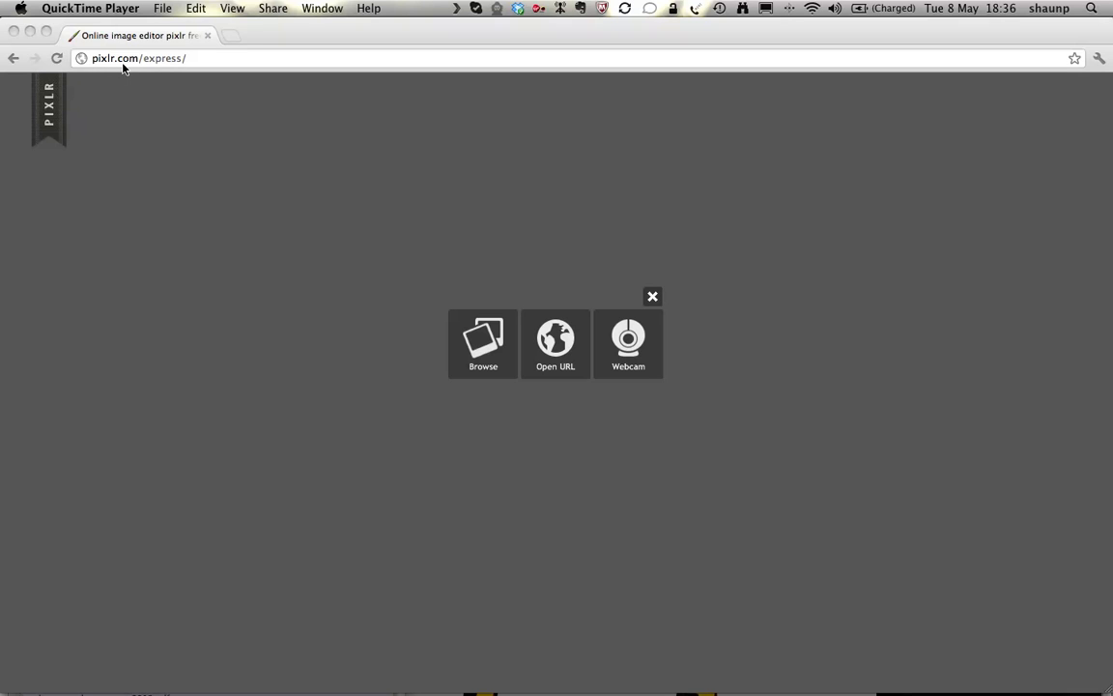
click(193, 59)
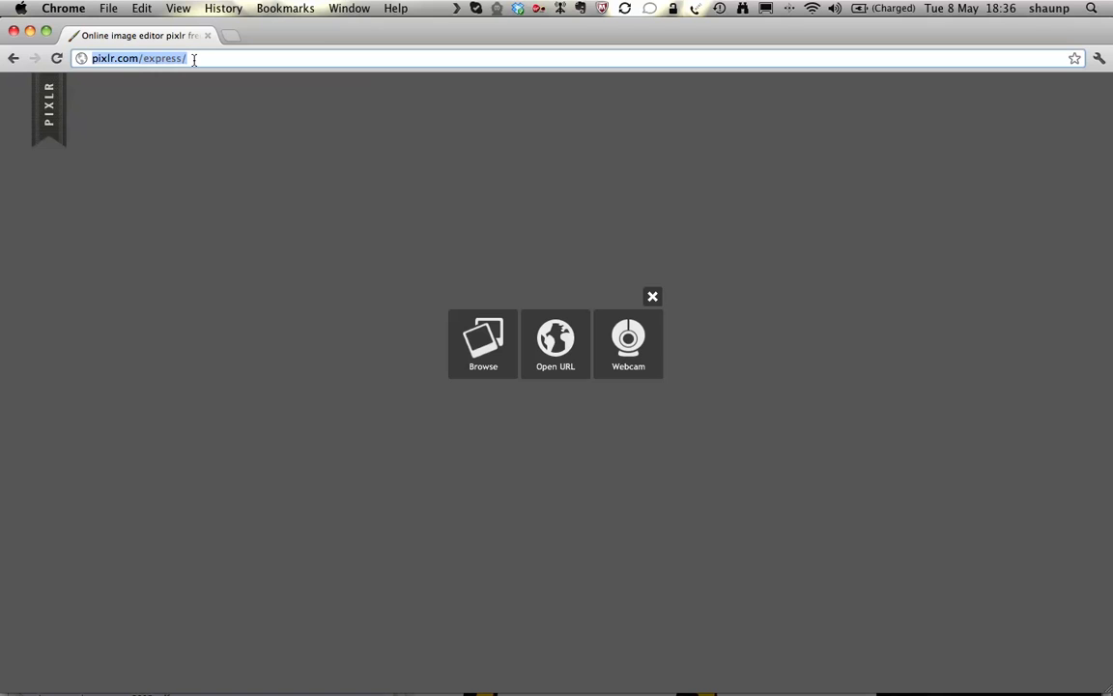
click(233, 173)
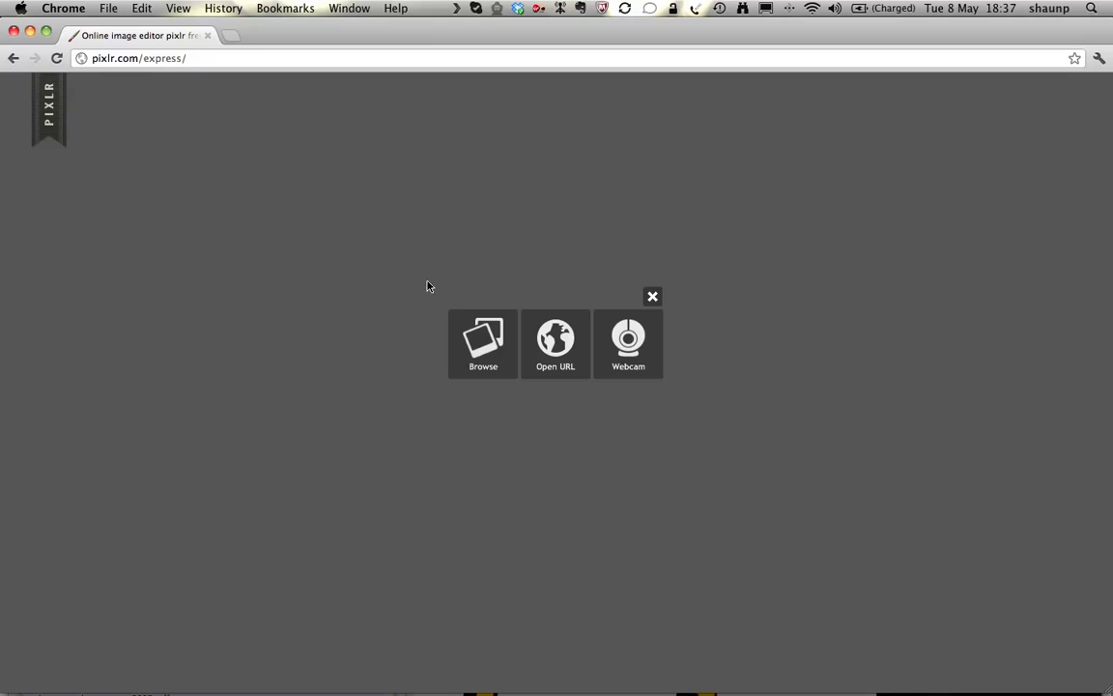
click(483, 341)
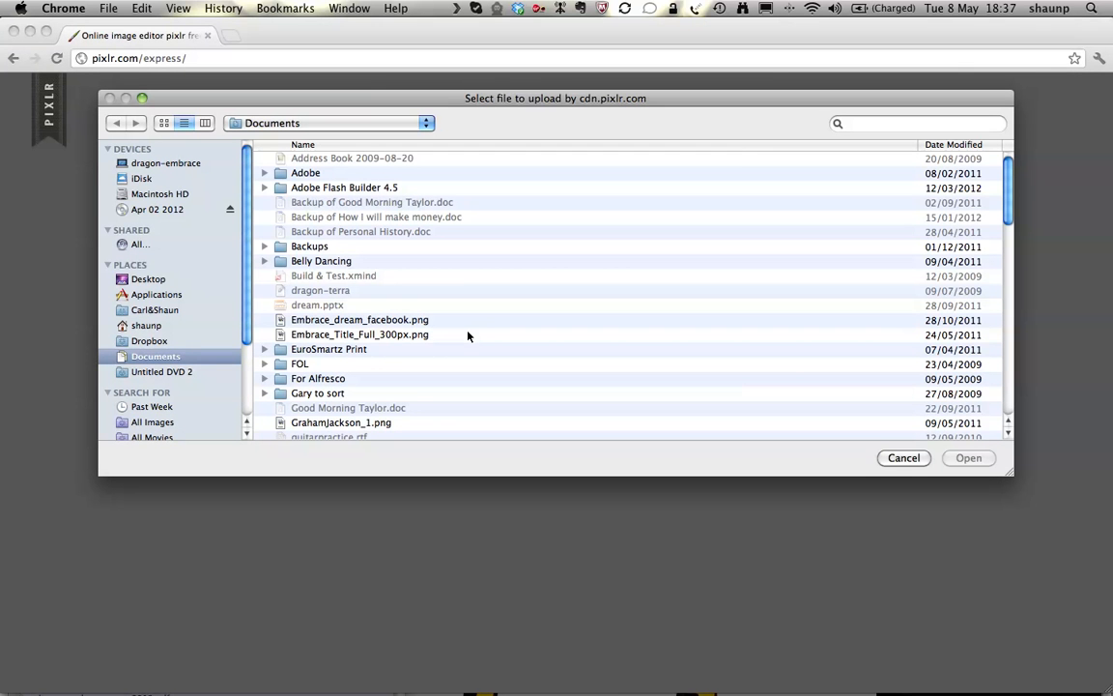
click(884, 123)
text(shaun)
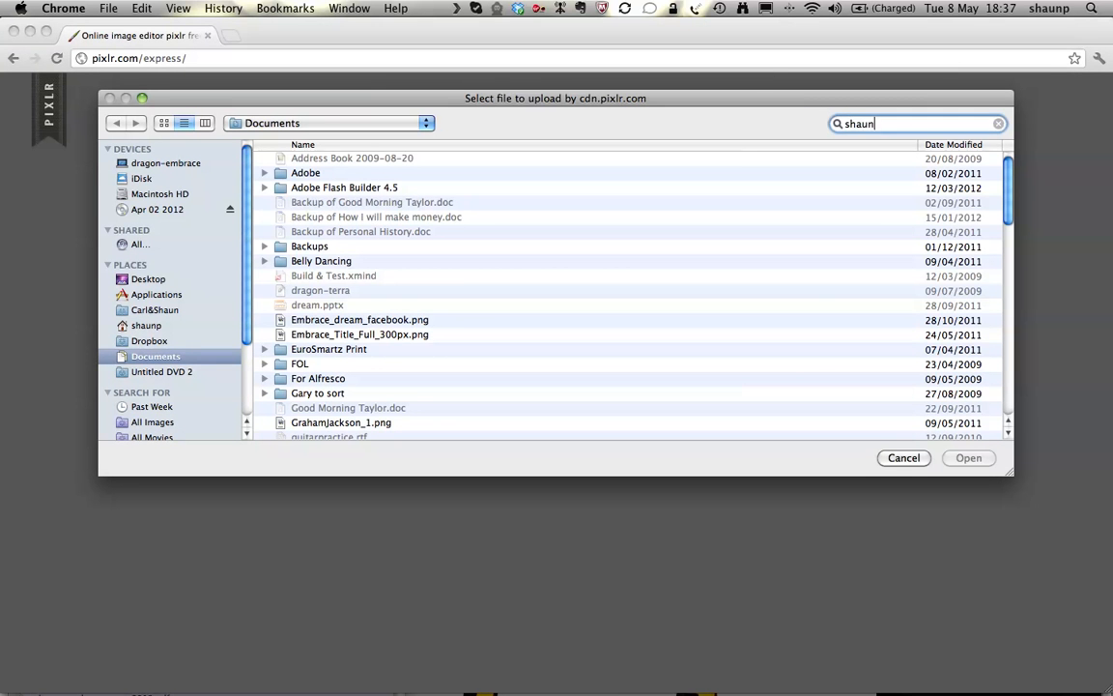
text( board)
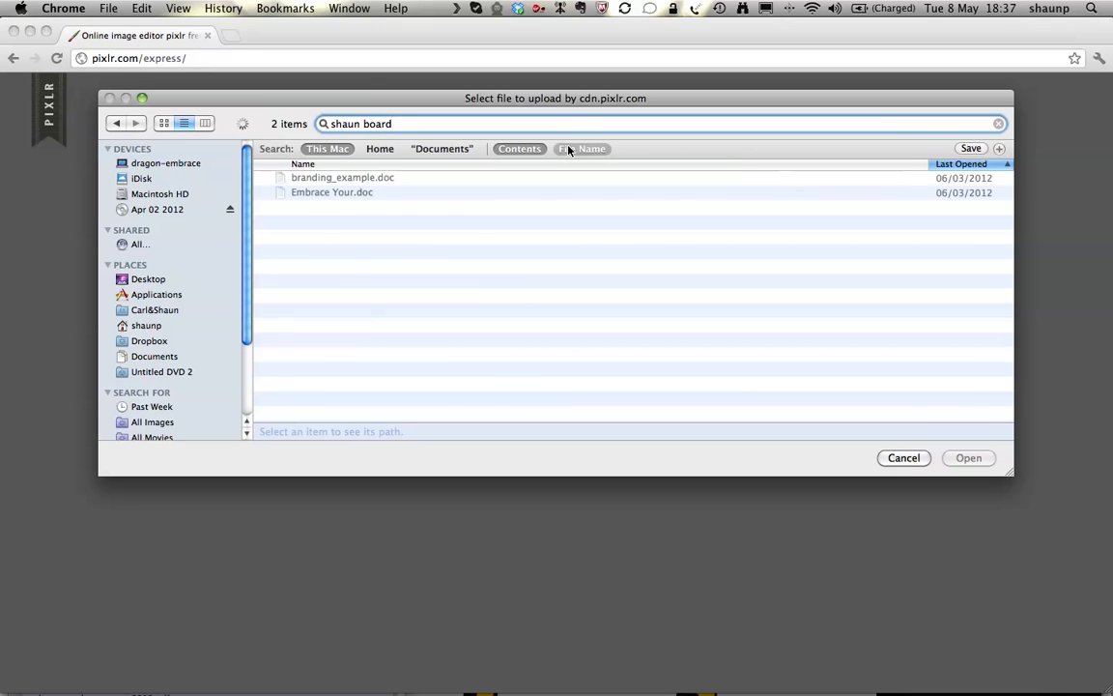
click(570, 149)
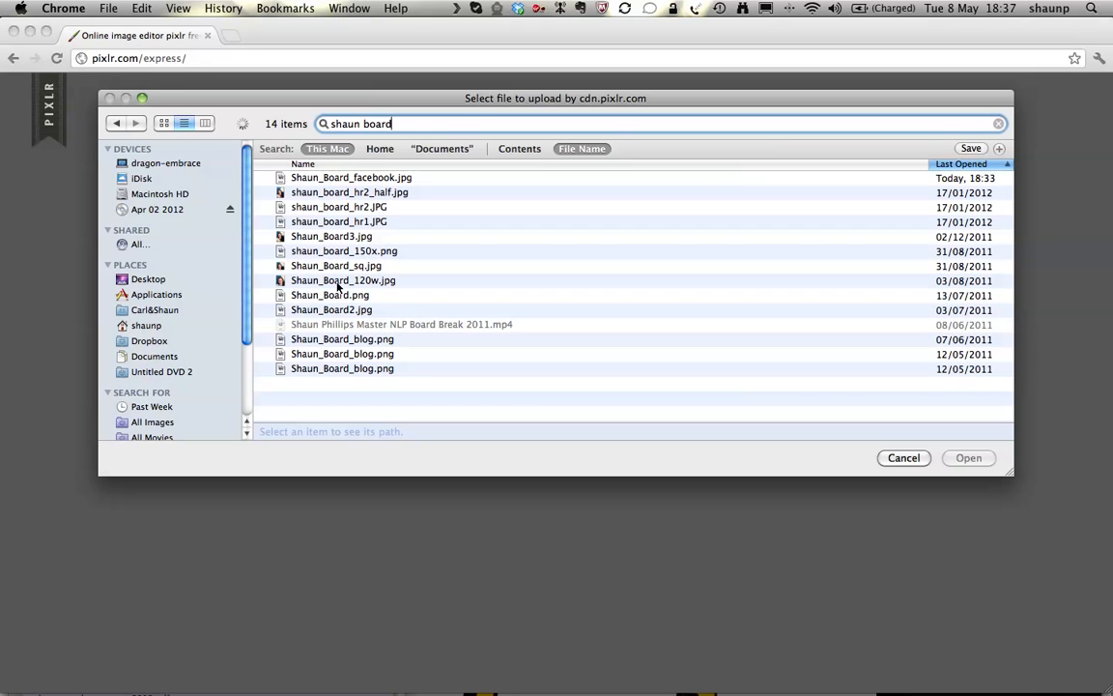
click(342, 296)
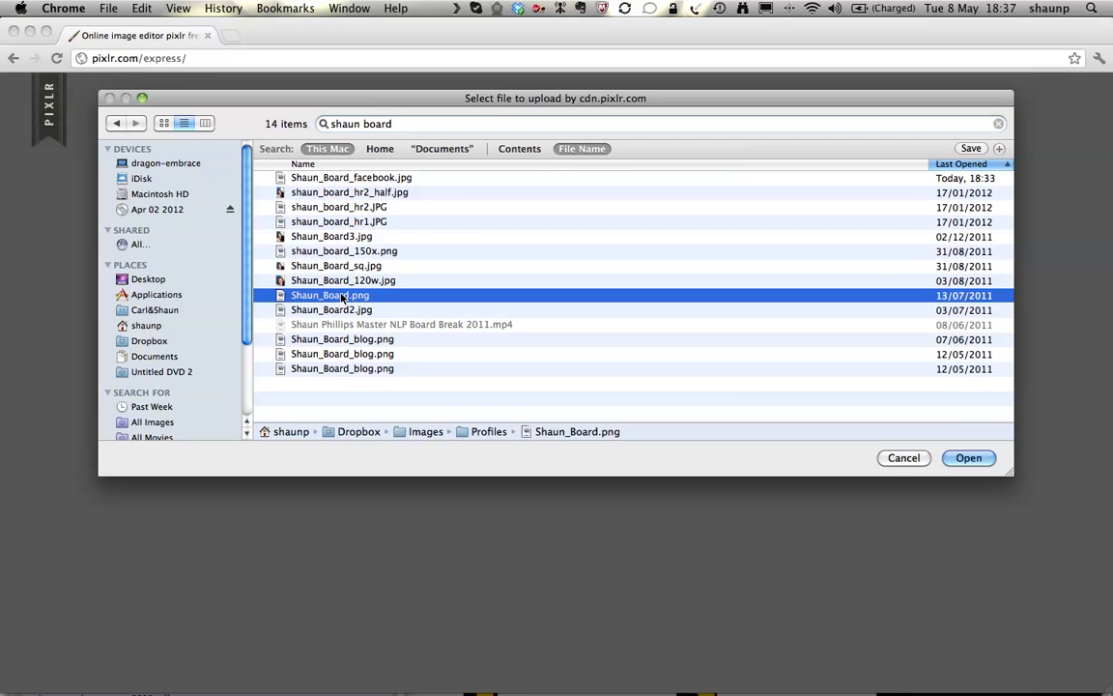
click(978, 461)
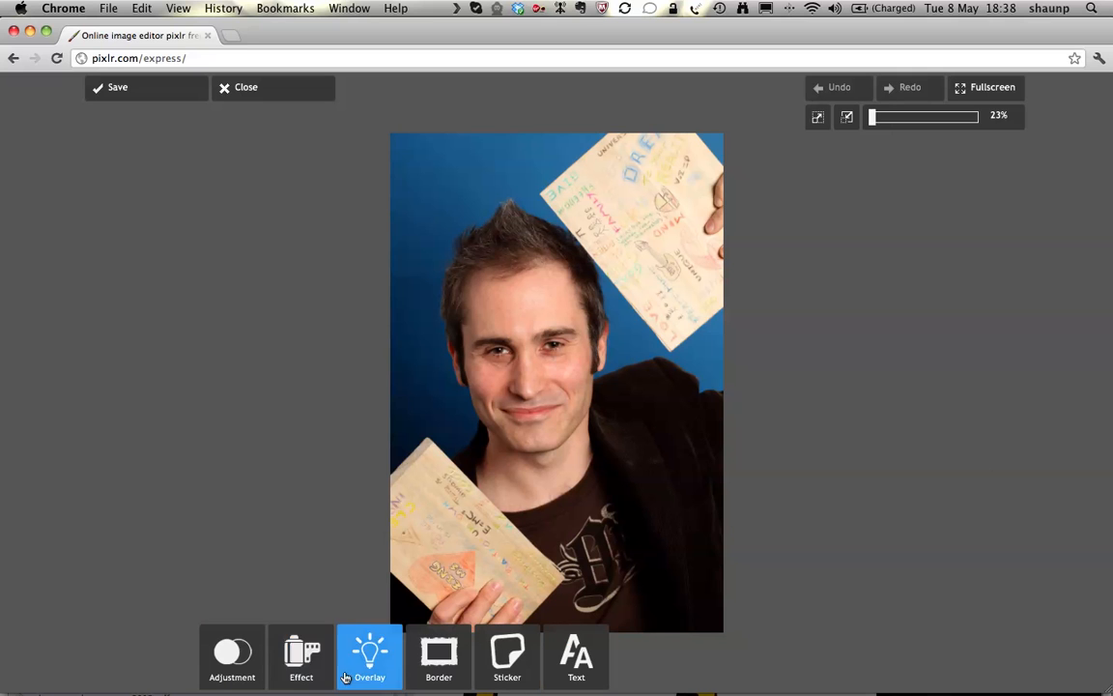
Start the Crop tool from the Adjustment tools.
click(242, 676)
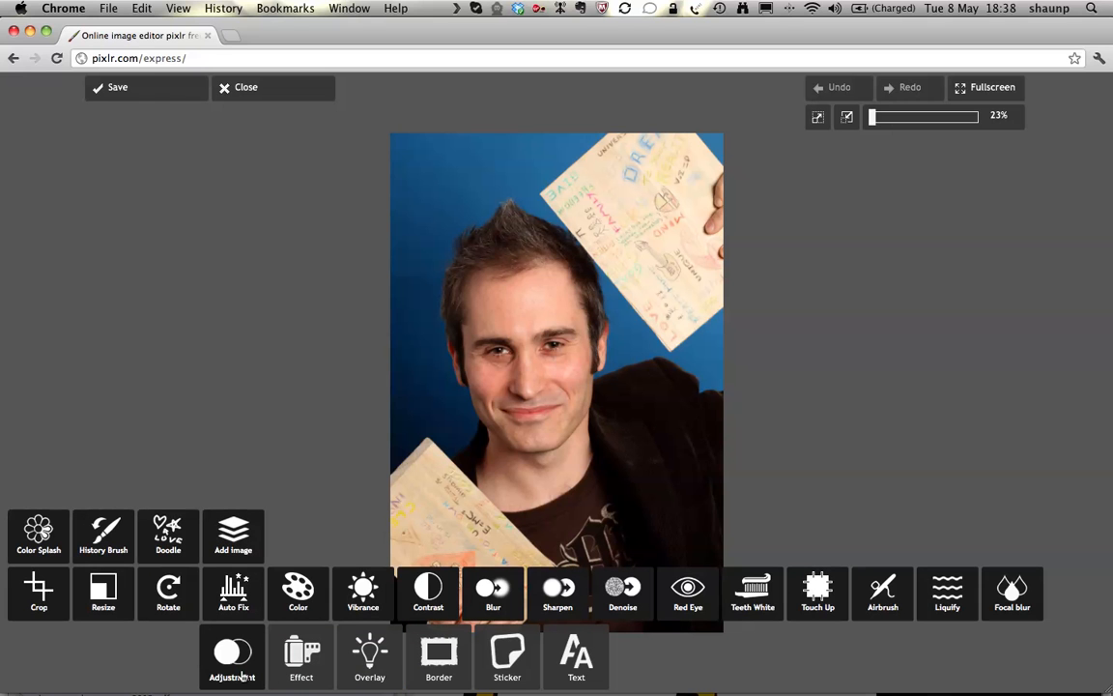
click(41, 591)
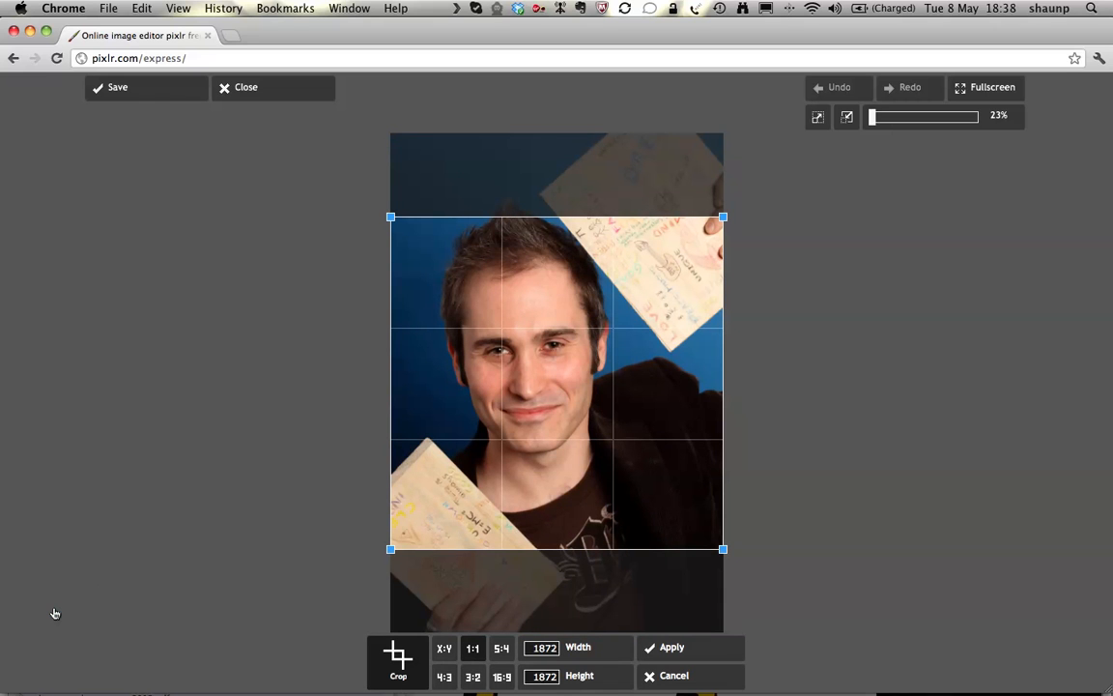
Choose the 1:1 ratio, frame the face in a 1733×1733 square, and apply the crop.
click(444, 650)
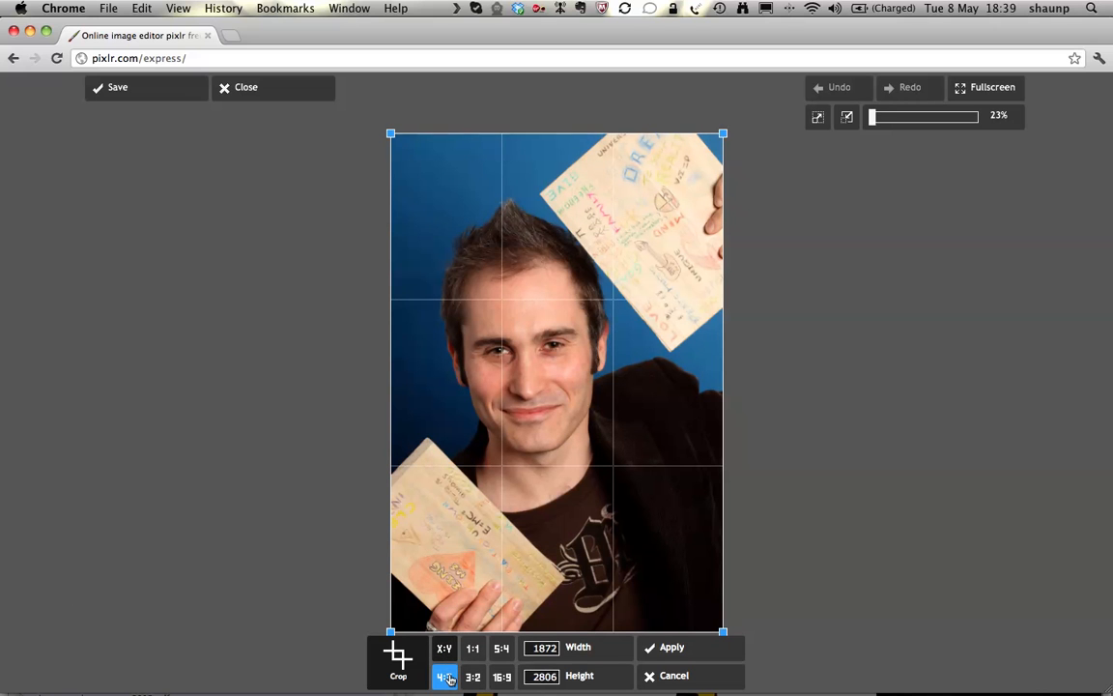
click(445, 676)
click(473, 677)
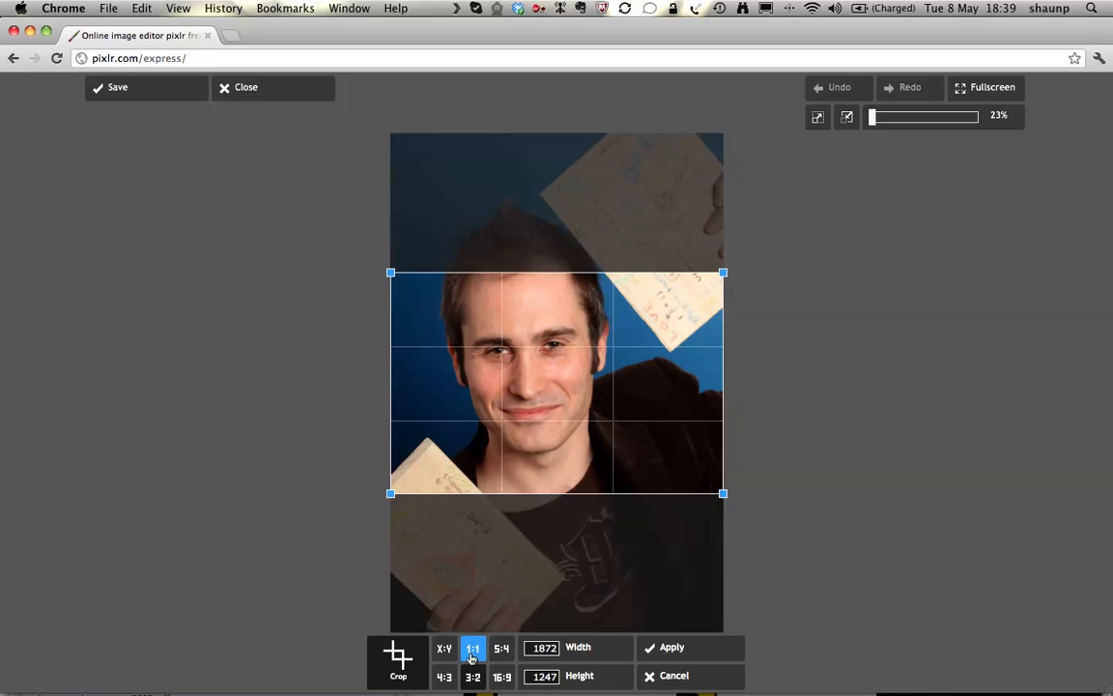
click(473, 650)
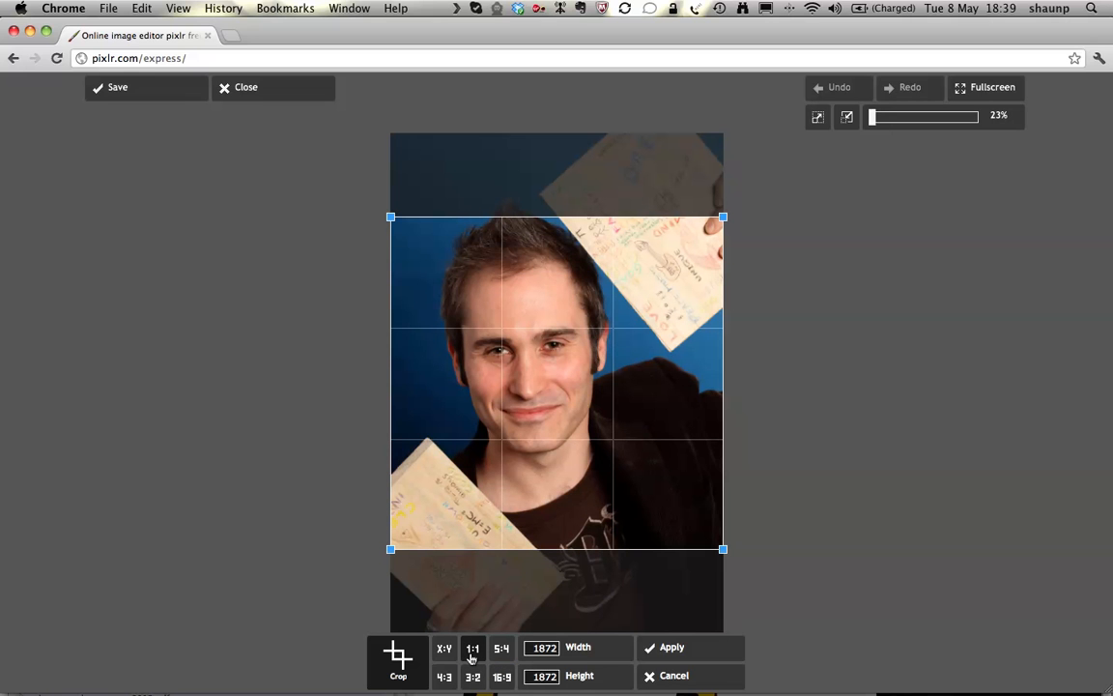
drag(676, 500, 644, 363)
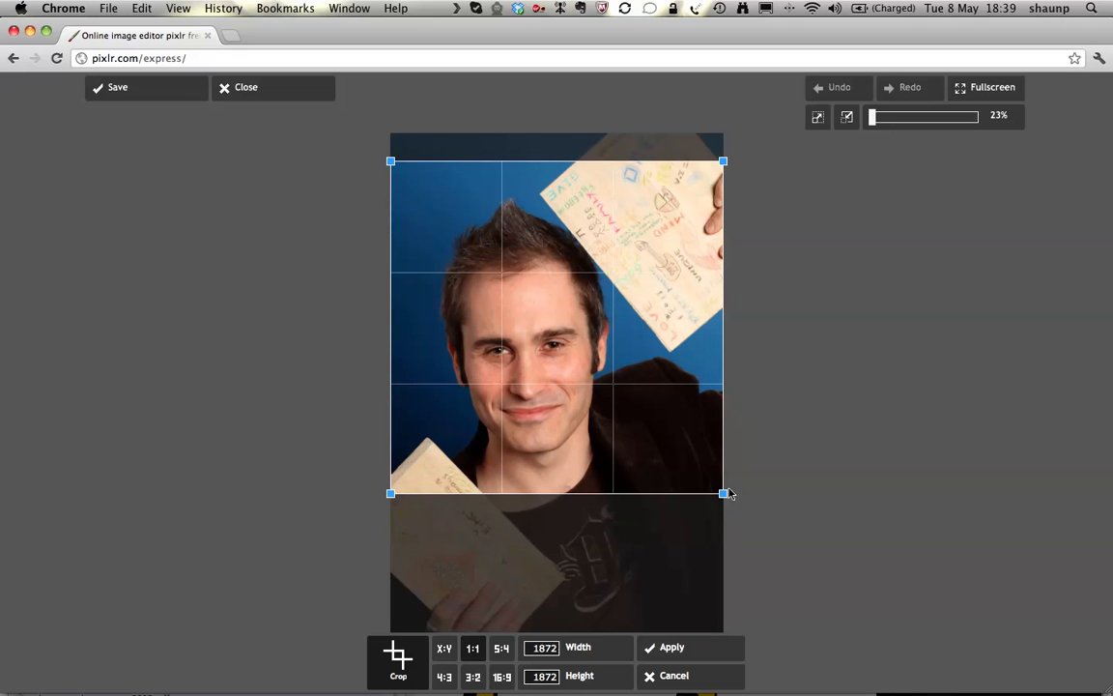
drag(711, 489, 710, 485)
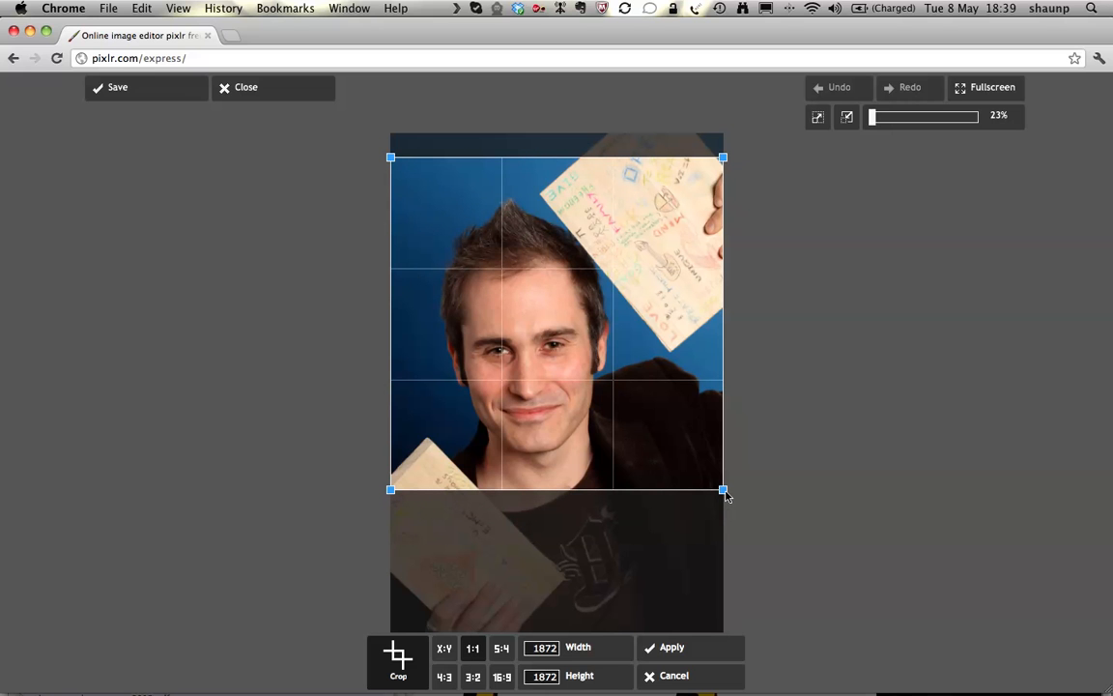
drag(727, 496, 697, 484)
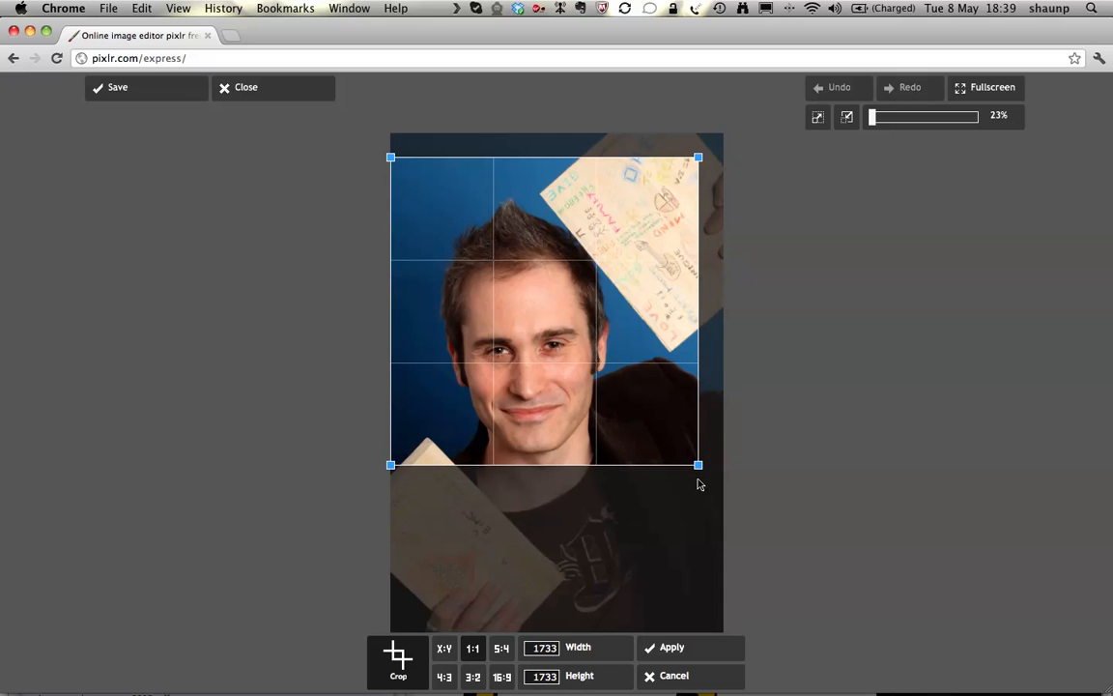
drag(655, 282, 653, 308)
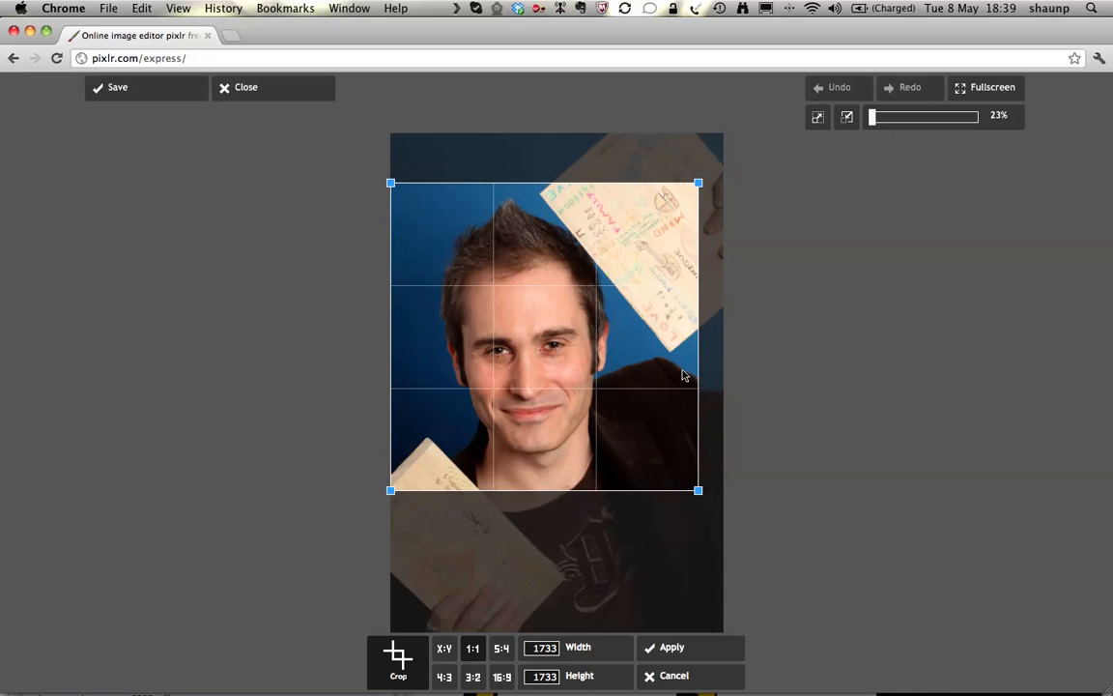
click(673, 648)
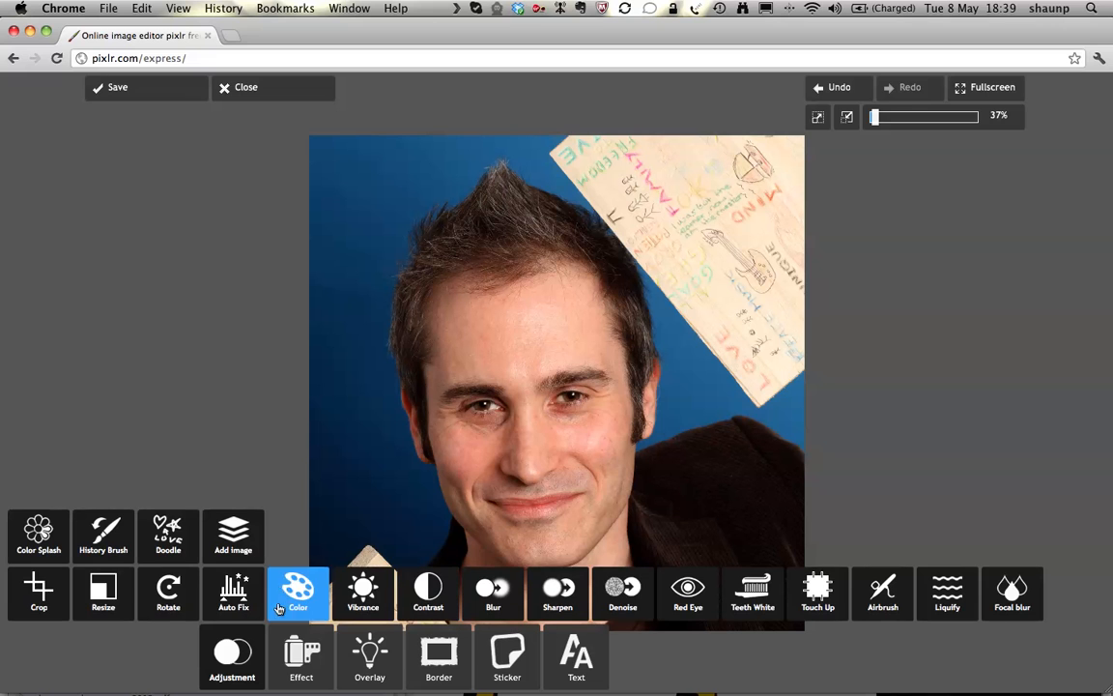
Resize the square image to 600 × 600 pixels with Keep proportions on.
click(128, 608)
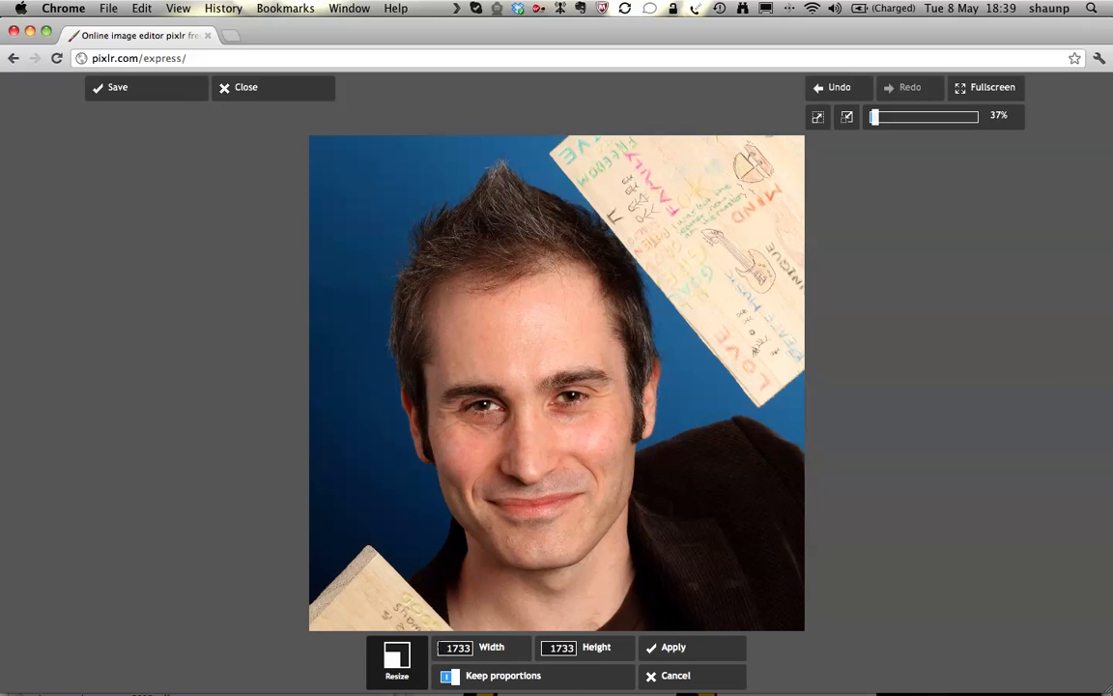
click(468, 649)
text(100)
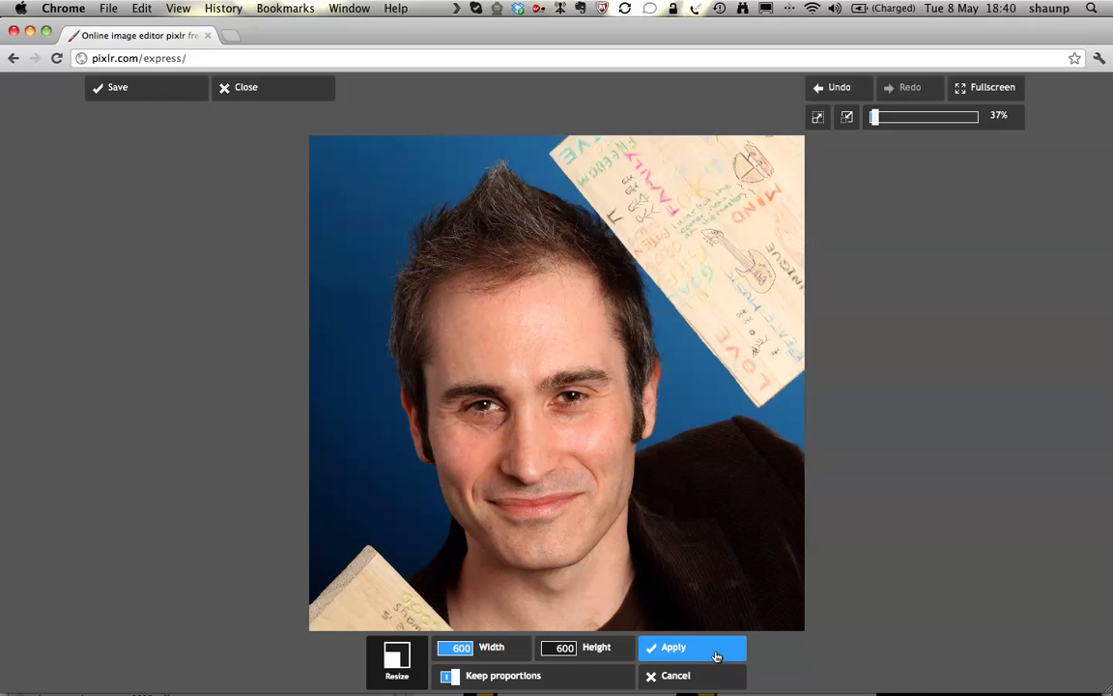
click(714, 656)
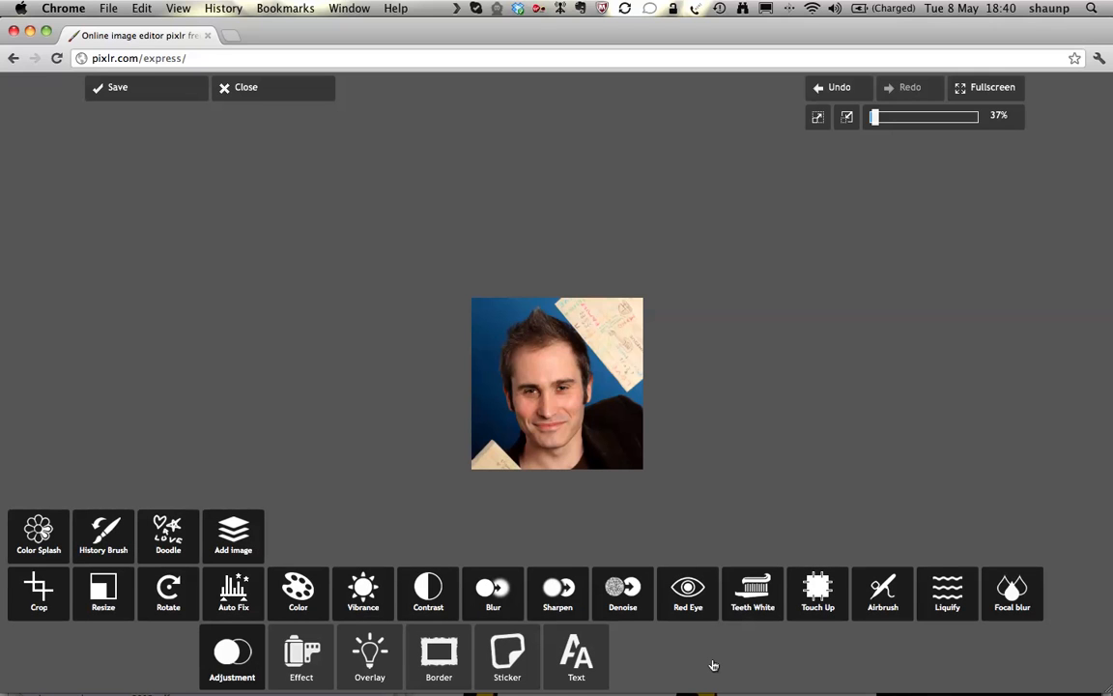
Save a quality-85 JPG with '_facebook_profile' appended to its name in Documents, then close it.
click(118, 89)
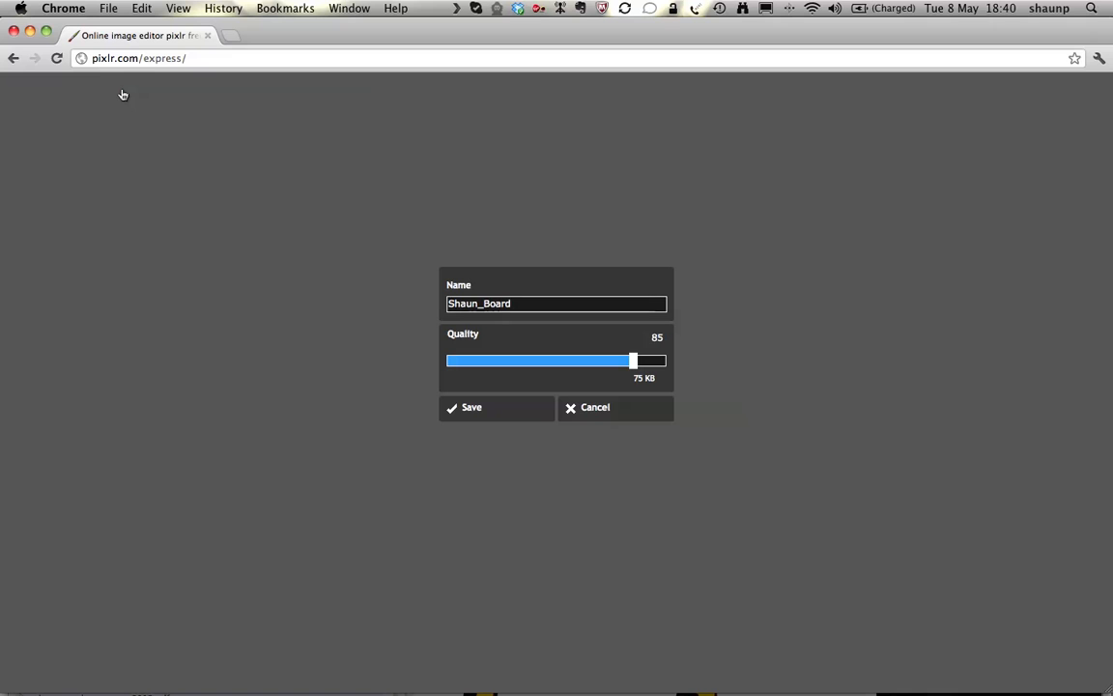
double_click(525, 303)
text(_facebook_pr)
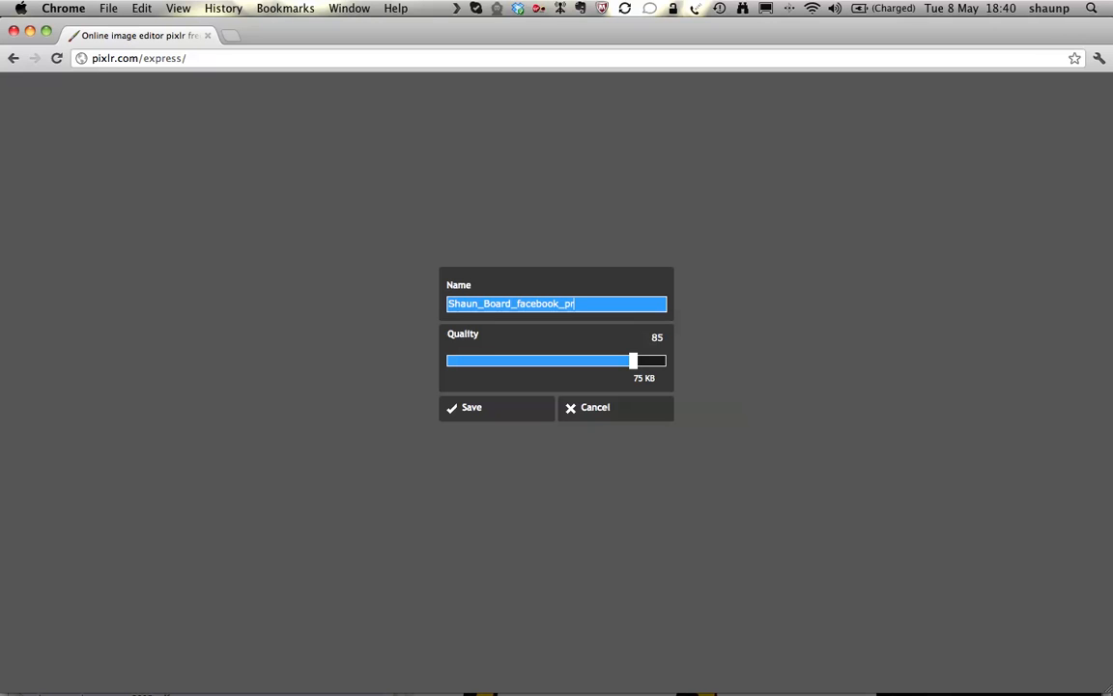
text(ofile)
click(503, 415)
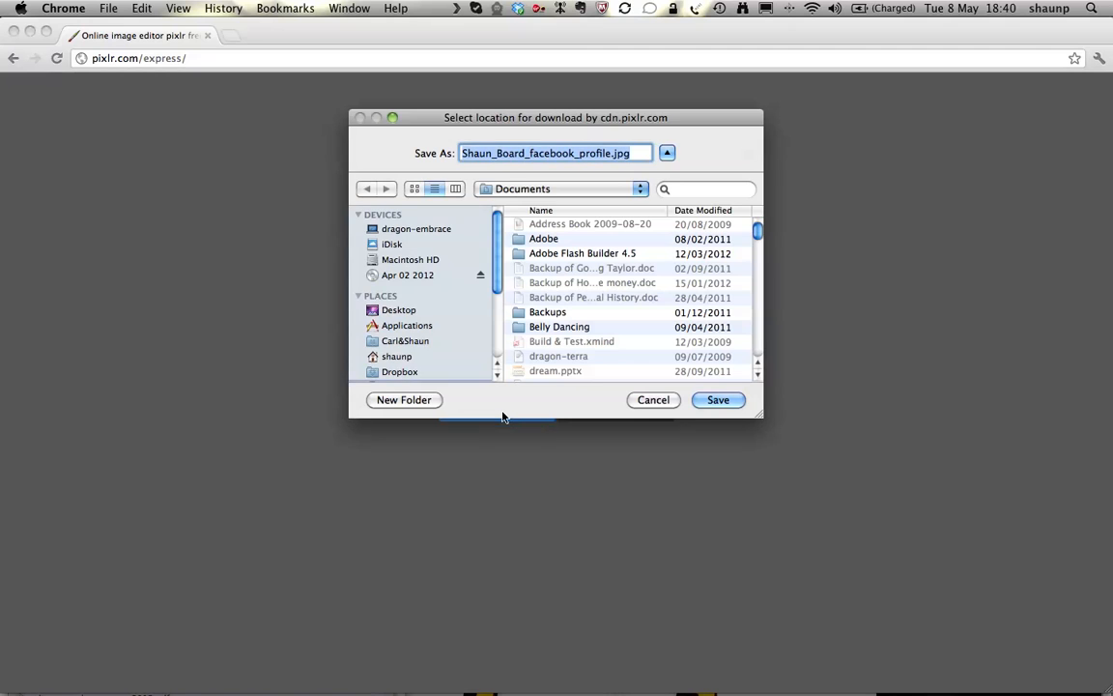
click(718, 399)
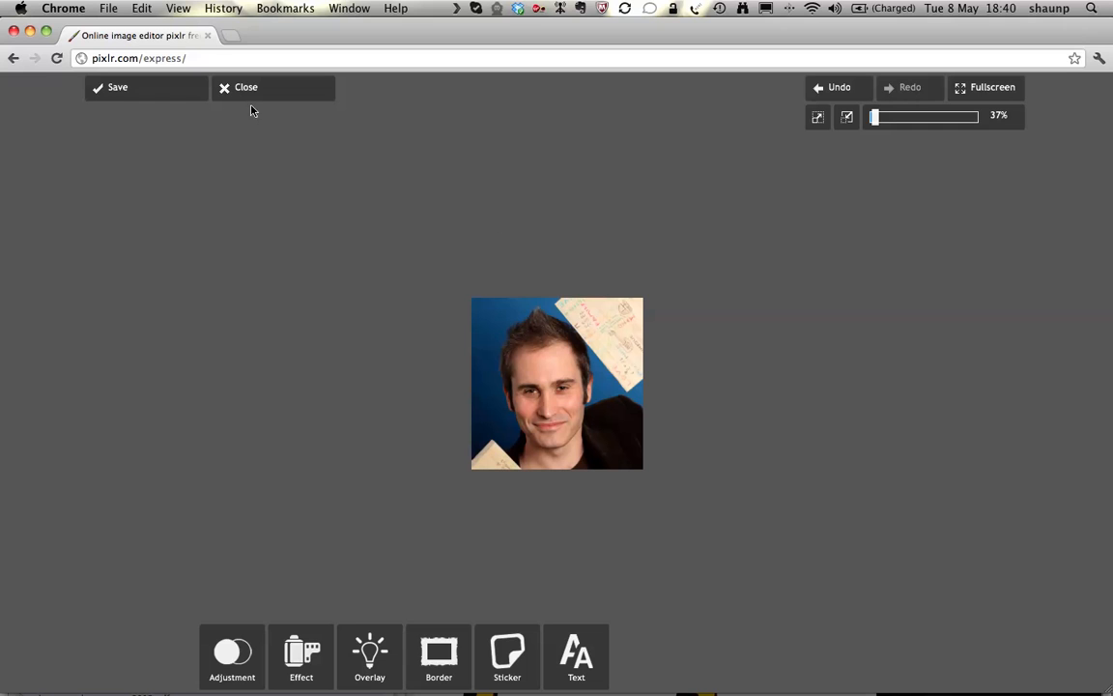
click(227, 96)
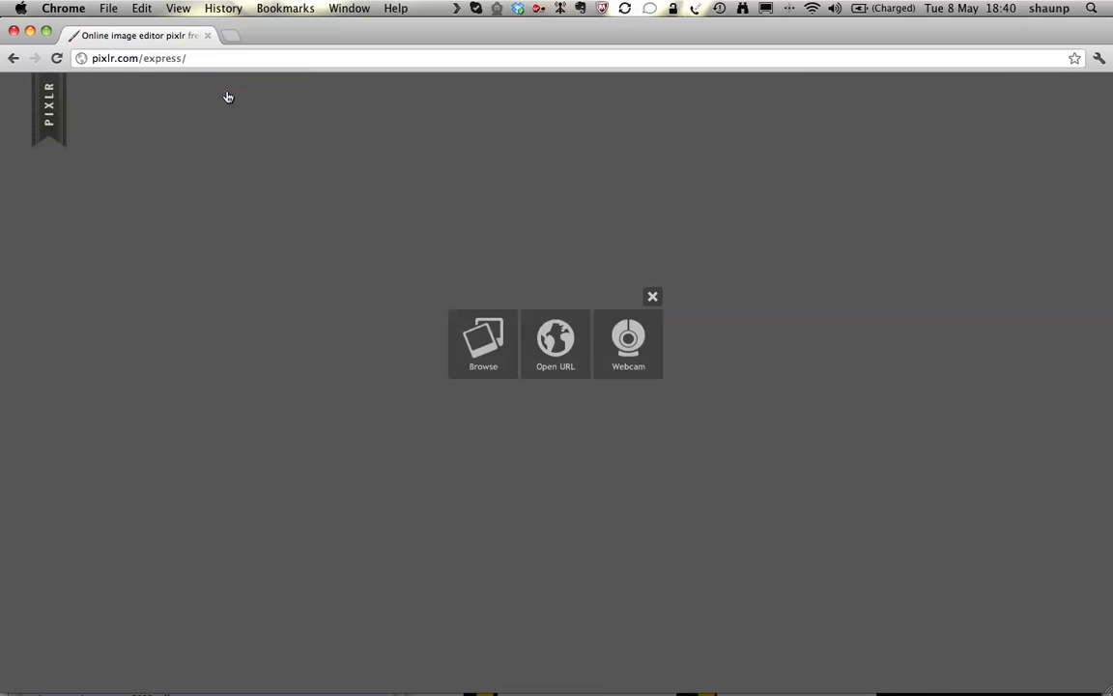